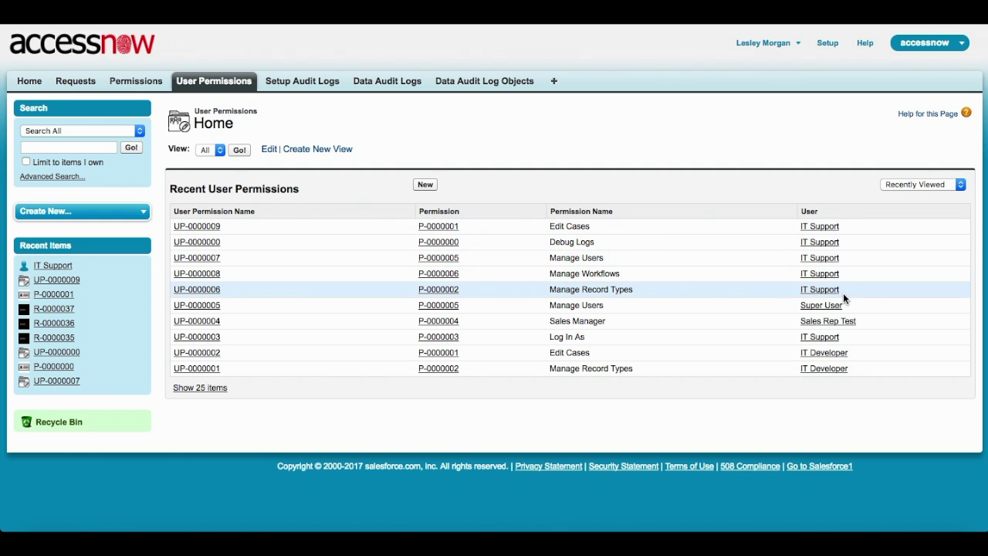
- Open the IT Support user's record from the user permissions list, check the license and permission sets, and log in as that user
click(819, 290)
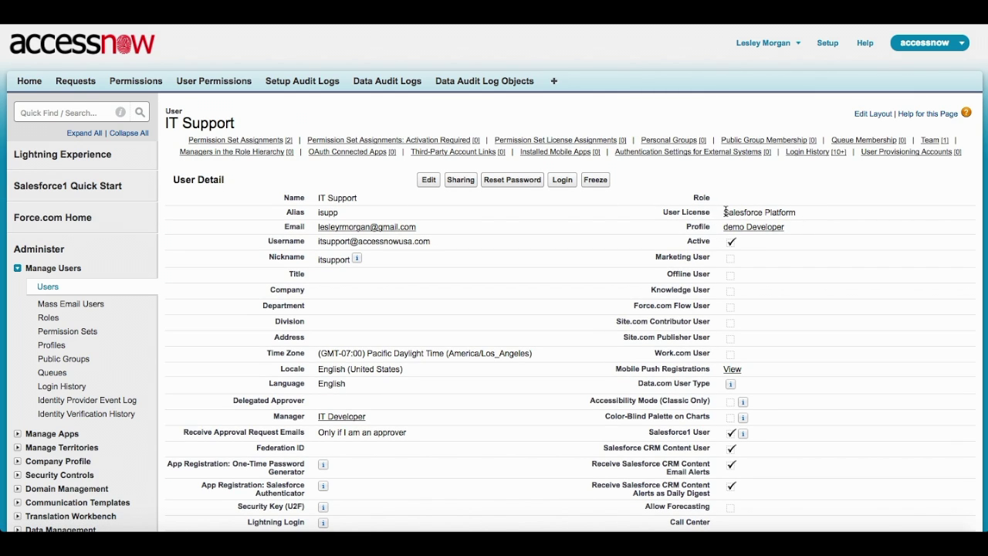
scroll(794, 230, down, 3)
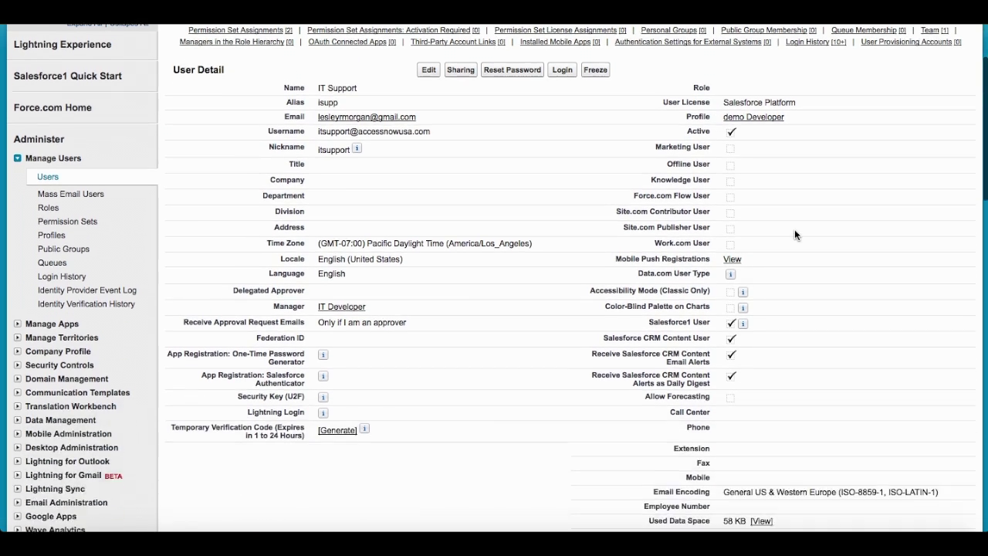
scroll(795, 230, down, 7)
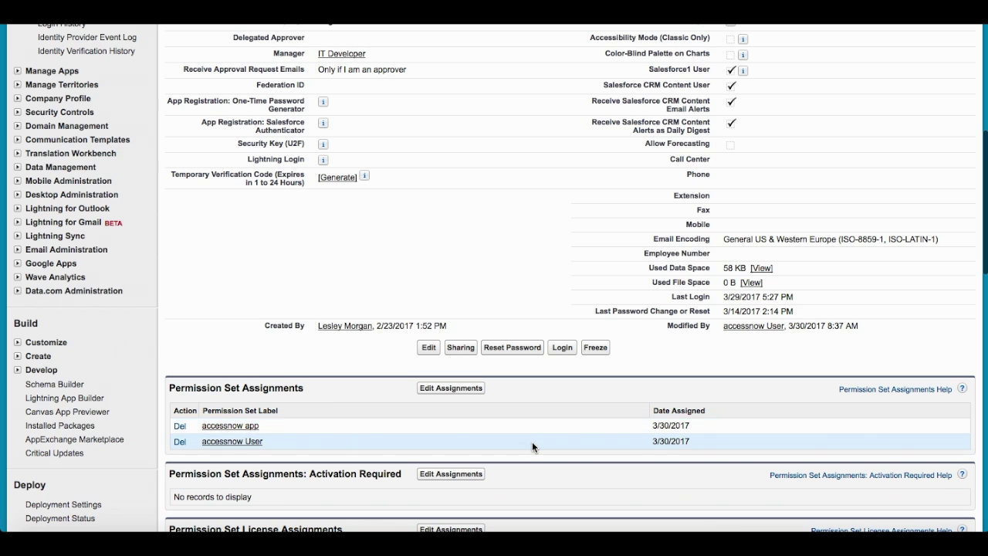
click(562, 349)
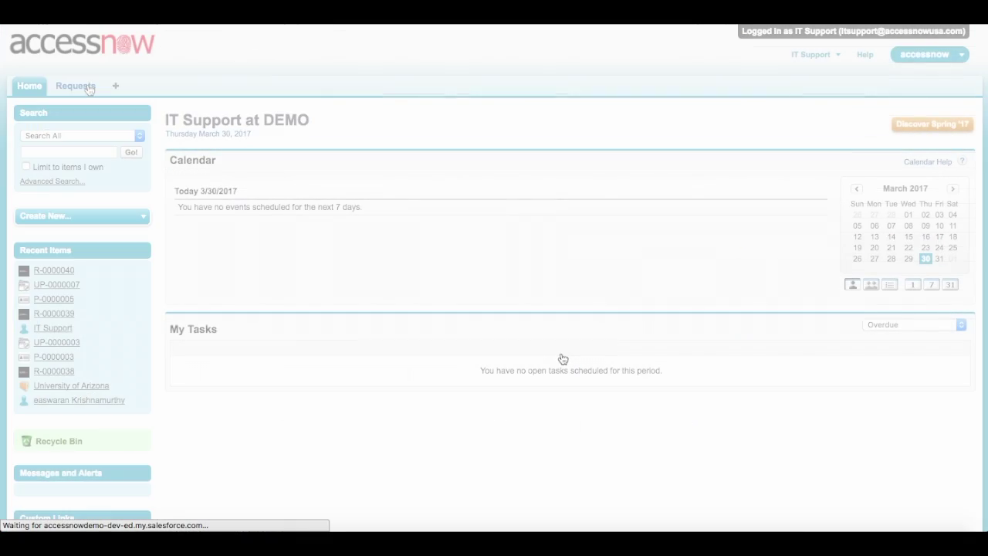
- Start a new access request and set its reference number to IN981298
click(76, 85)
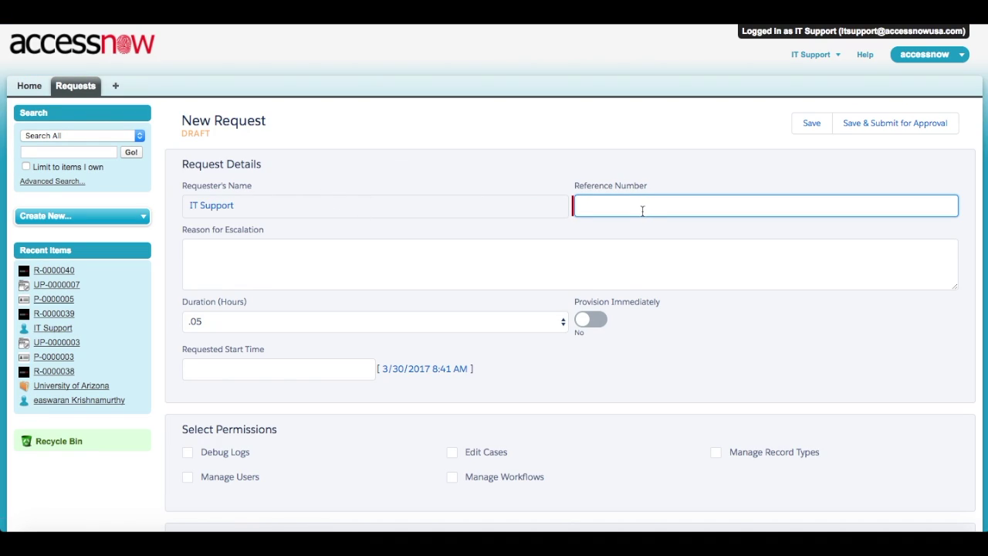
text(IN)
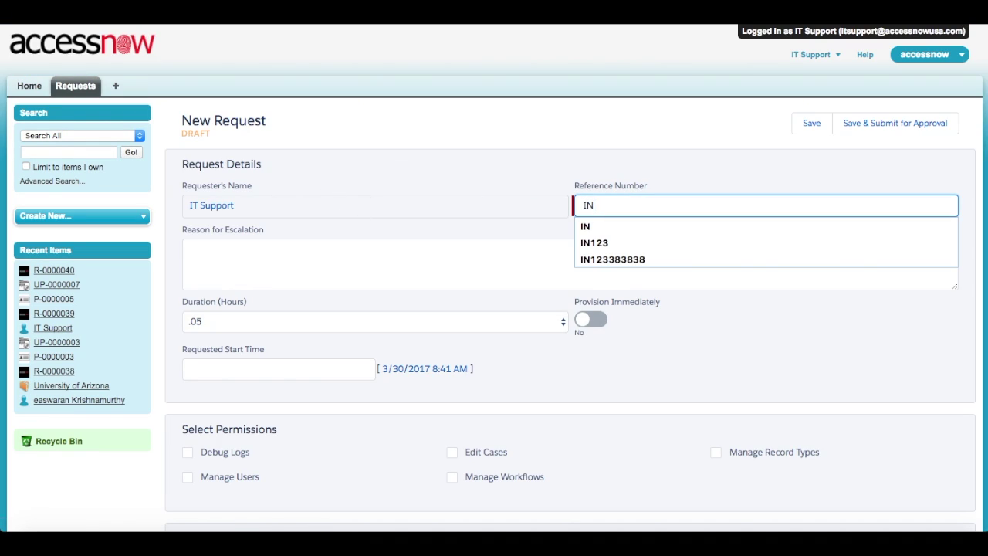
text(981298)
- Enter the escalation reason "Need to manage user license and change case details for a user who is having issues."
click(191, 252)
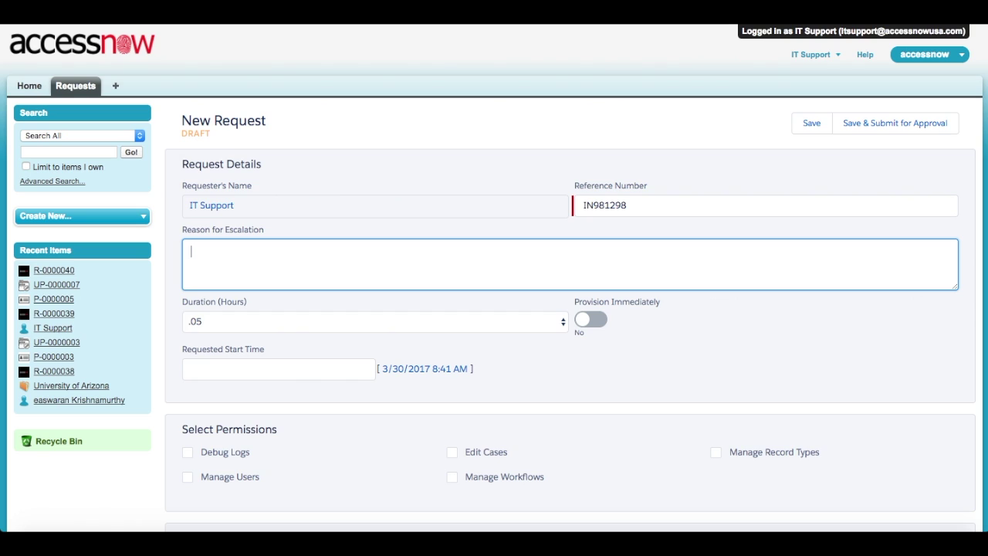
text(Need to manage user license)
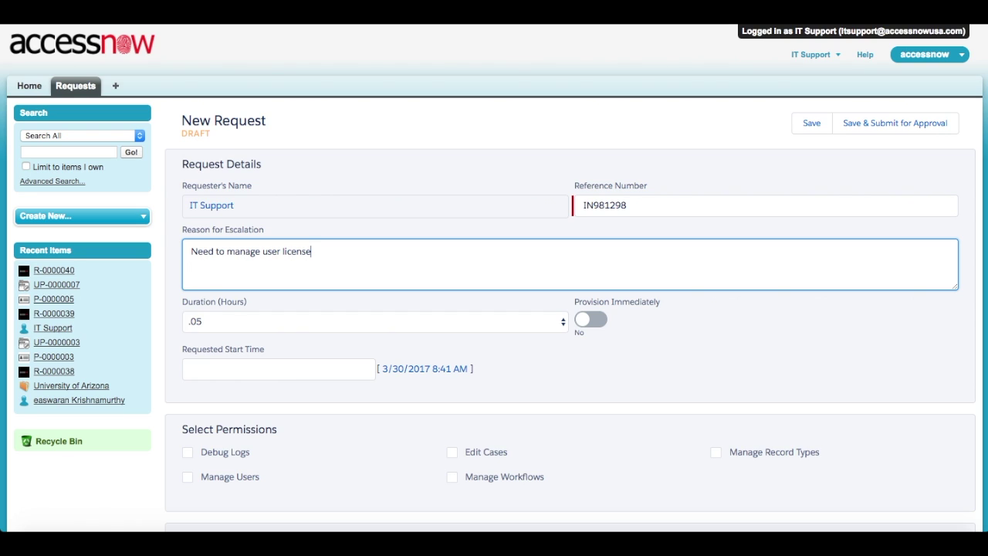
text(s)
key(BackSpace)
text(and change case detai)
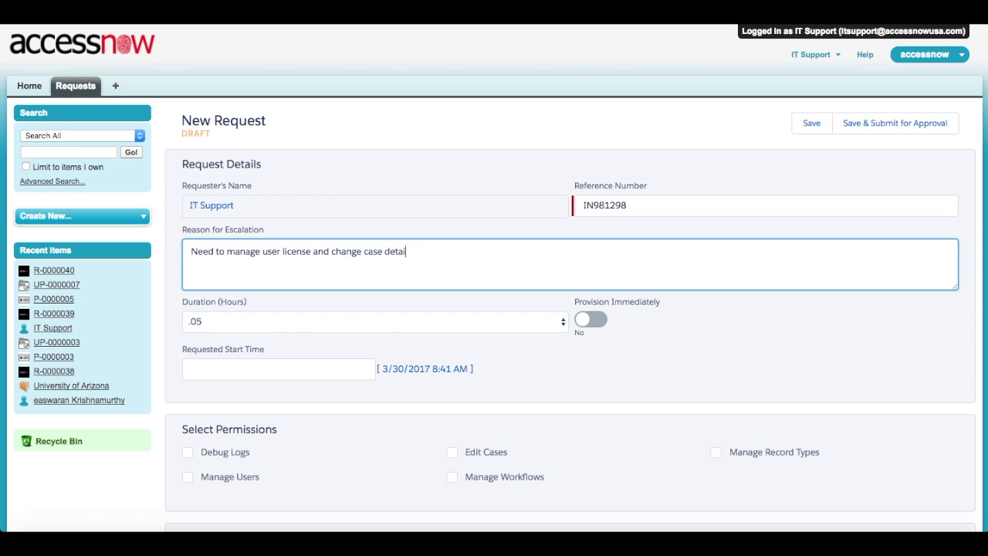
text(ls for a user who is having issues.)
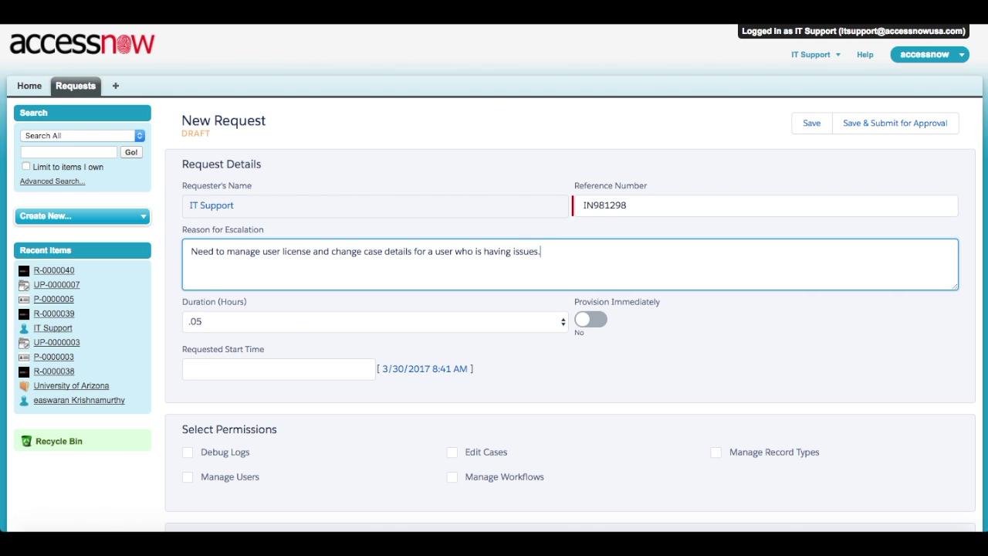
- Set the request's duration to 0.5 hours and enable immediate provisioning
click(542, 323)
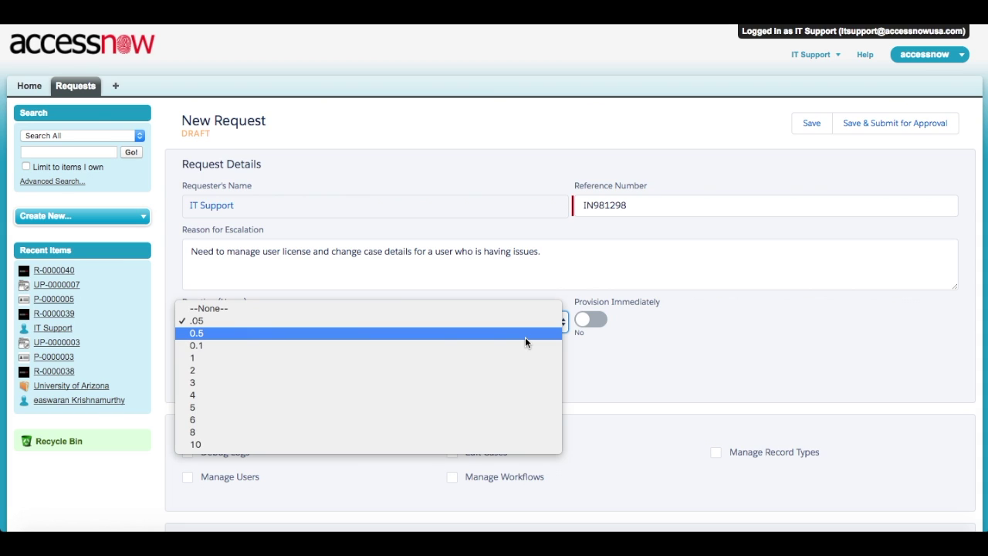
click(525, 336)
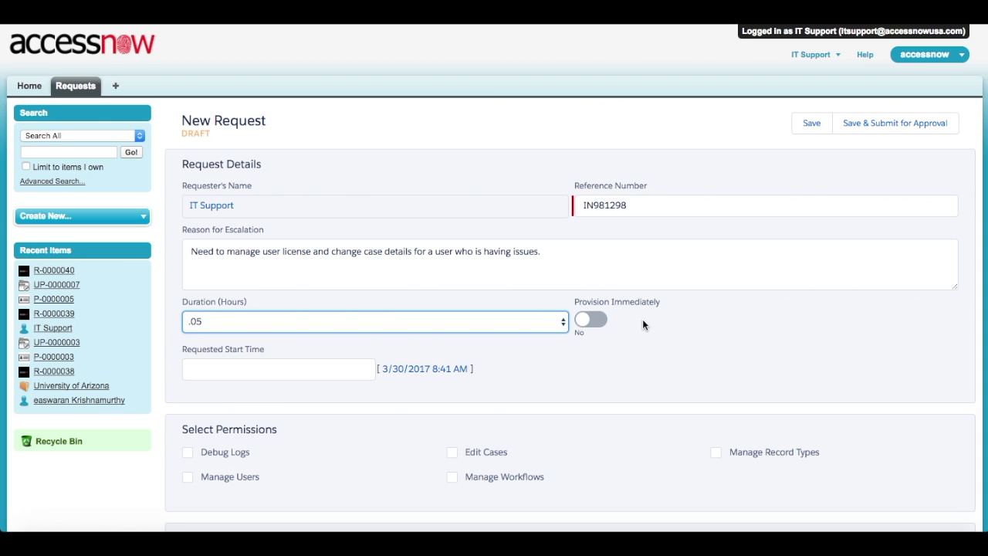
click(591, 319)
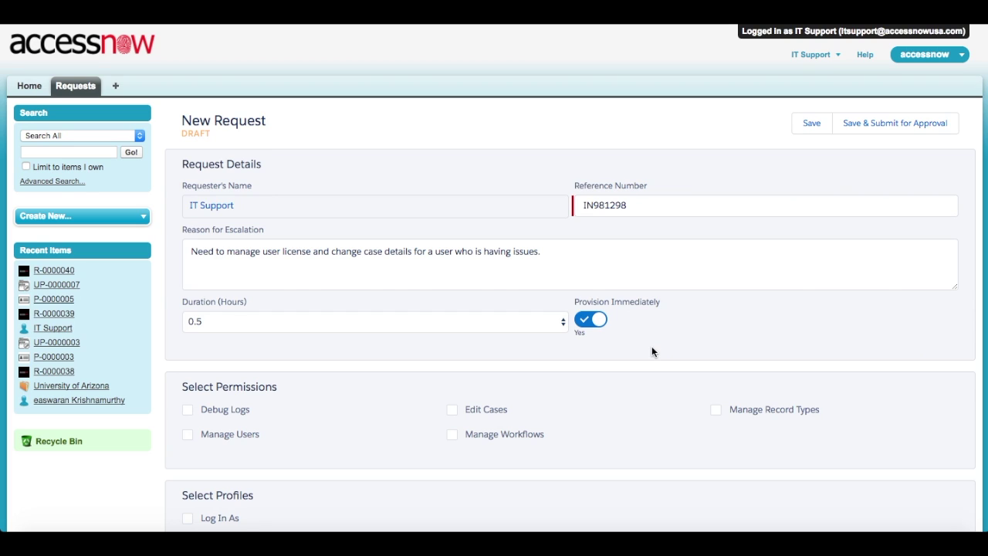
- Select the Edit Cases and Manage Users permissions, and save and submit the request for approval
click(480, 410)
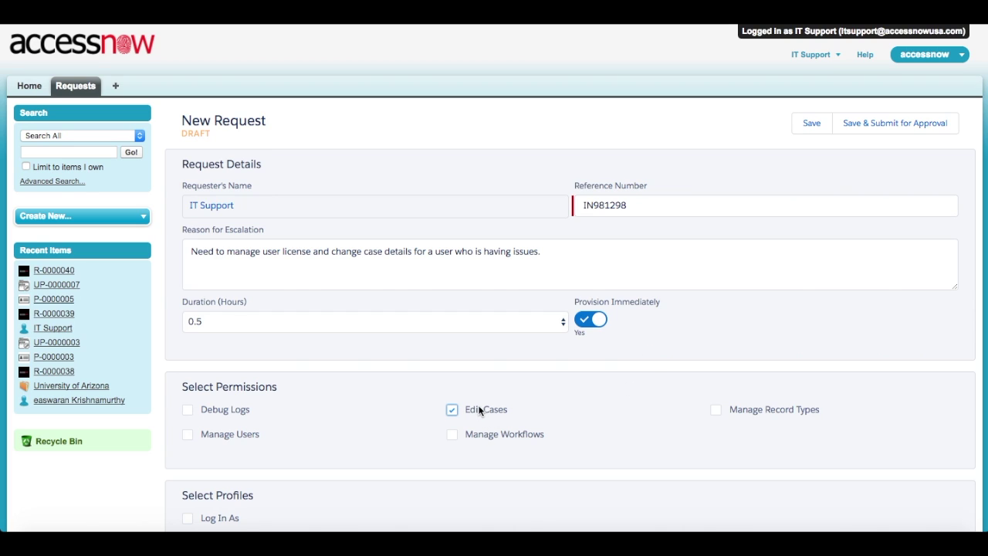
click(238, 434)
scroll(410, 433, down, 2)
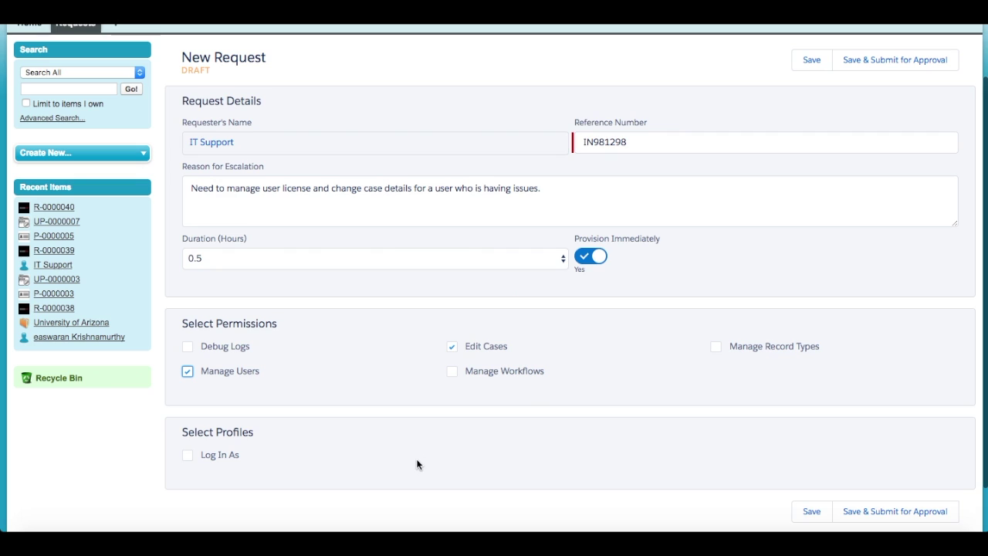
click(888, 511)
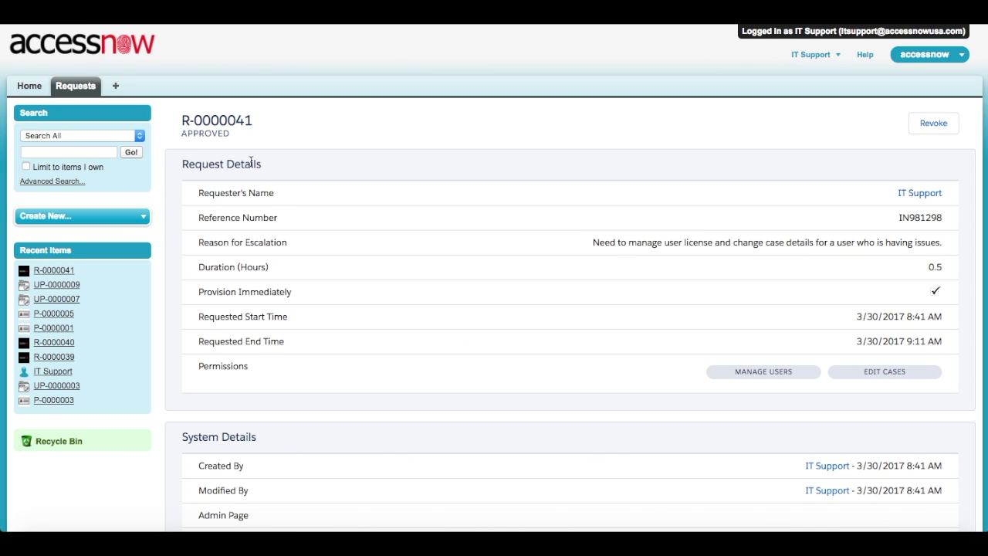
- Check the submitted request's approval status and read its access notification e-mail in Gmail
double_click(206, 134)
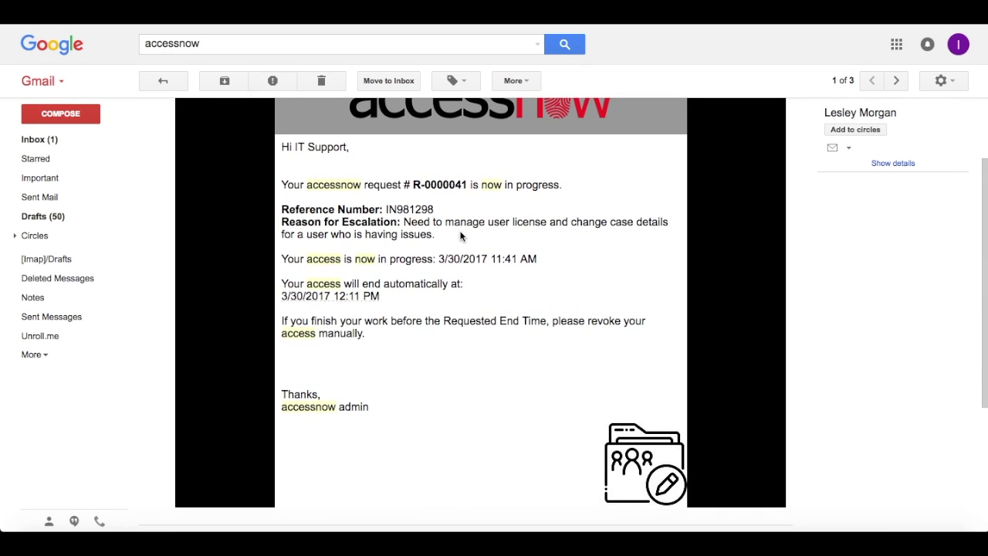
scroll(461, 236, up, 1)
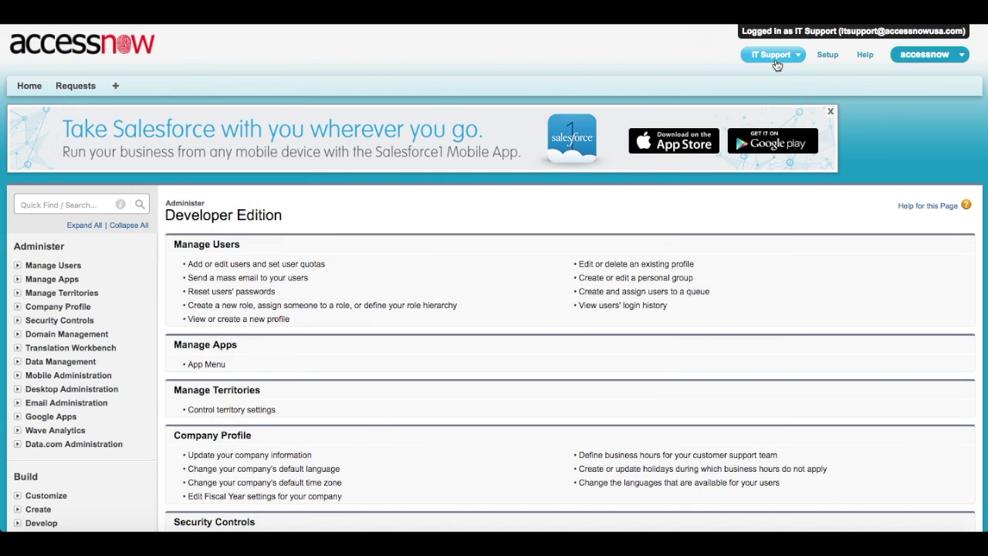
- Switch back to Salesforce and open the Advanced User Details in IT Support's personal settings
click(772, 55)
click(733, 83)
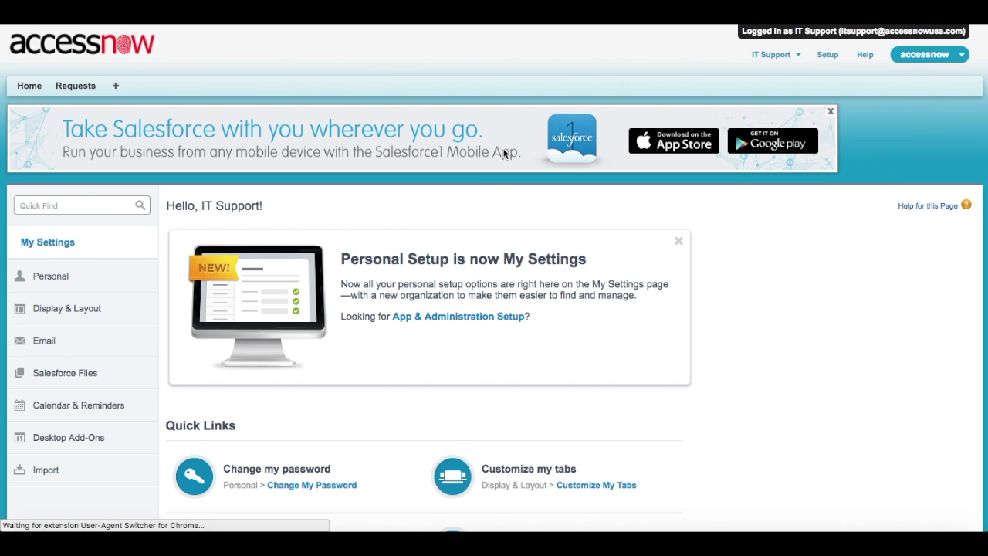
click(124, 287)
scroll(121, 287, down, 3)
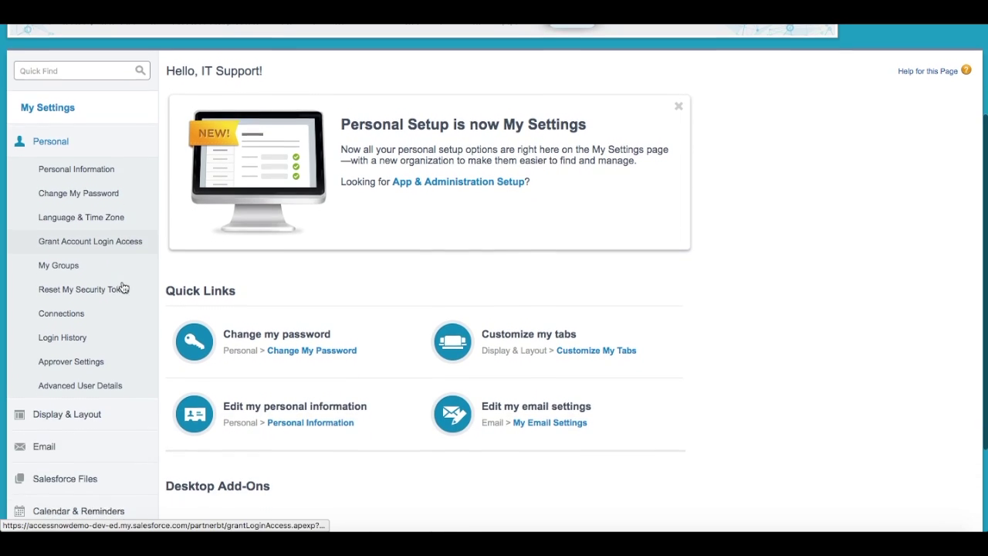
click(97, 384)
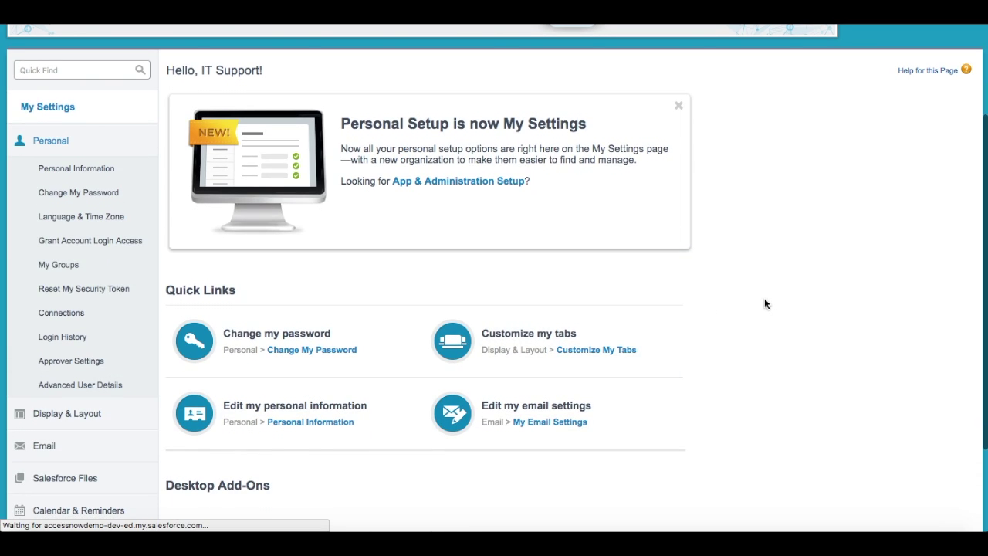
- Examine the IT Support user's license, profile and permission set assignments
scroll(773, 272, up, 10)
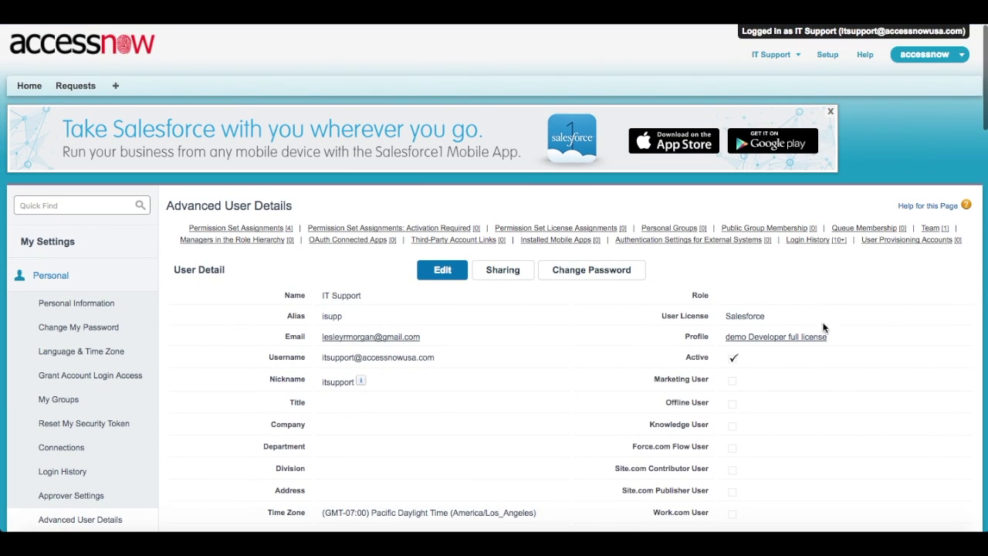
drag(837, 341, 790, 338)
scroll(802, 413, down, 8)
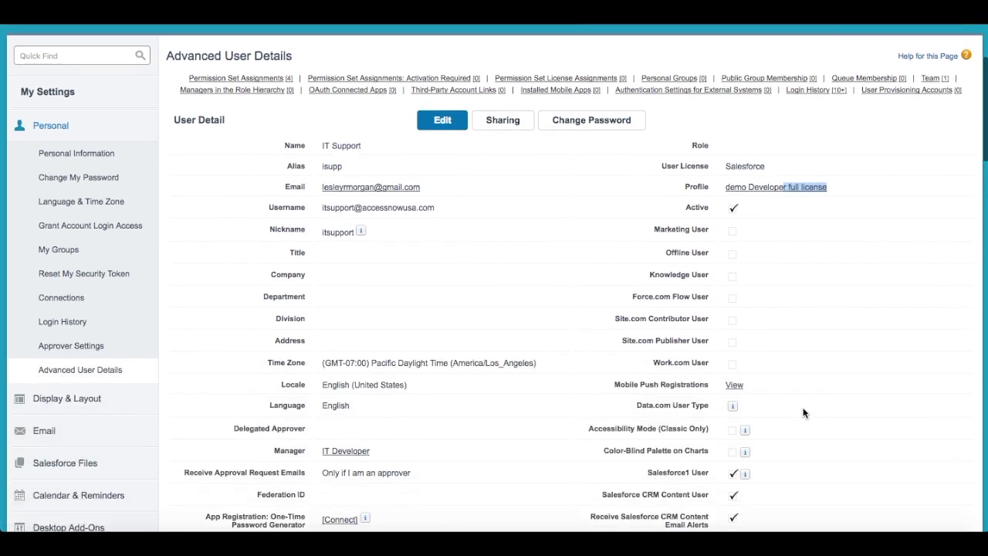
scroll(802, 413, down, 5)
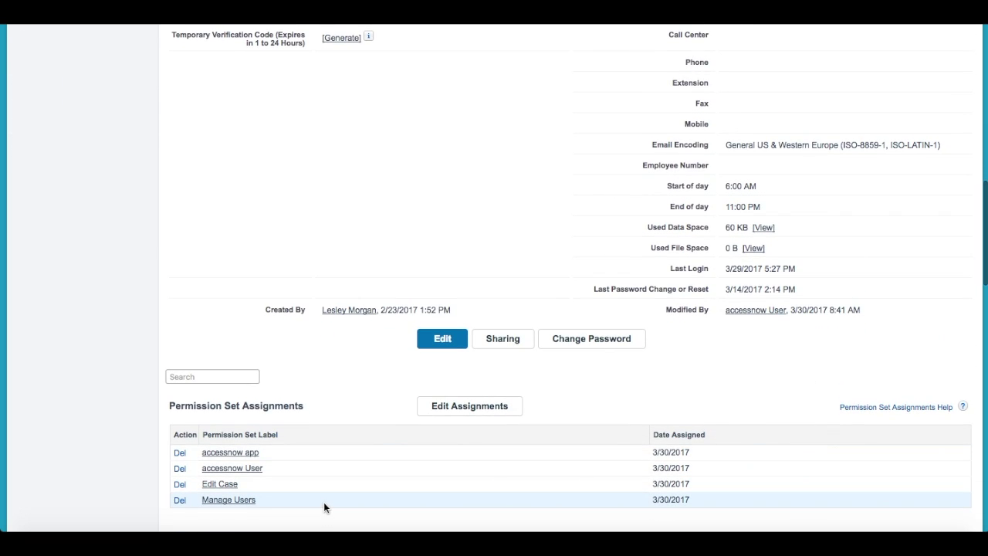
- Search Setup for "user", list all users, and open the Sales Rep user for editing
scroll(324, 503, up, 13)
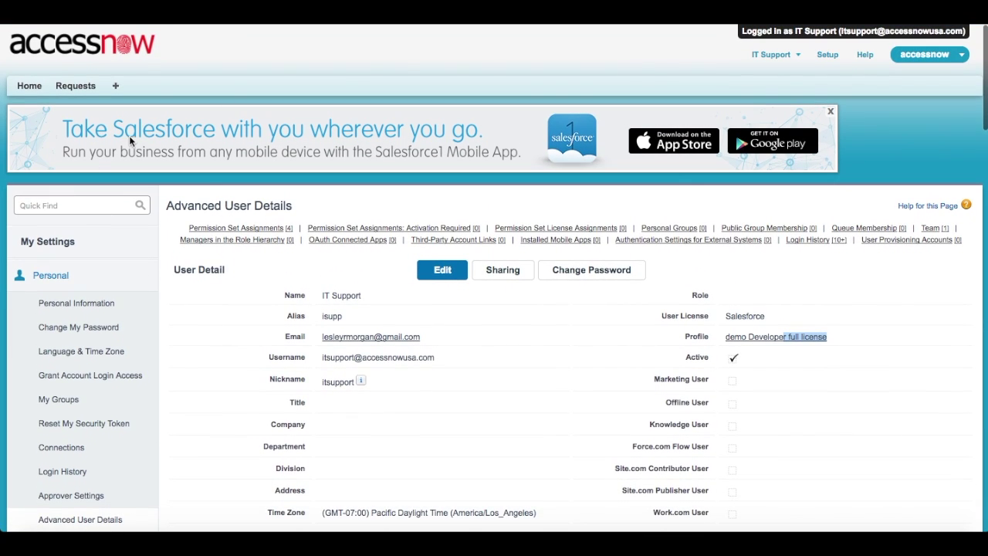
click(829, 55)
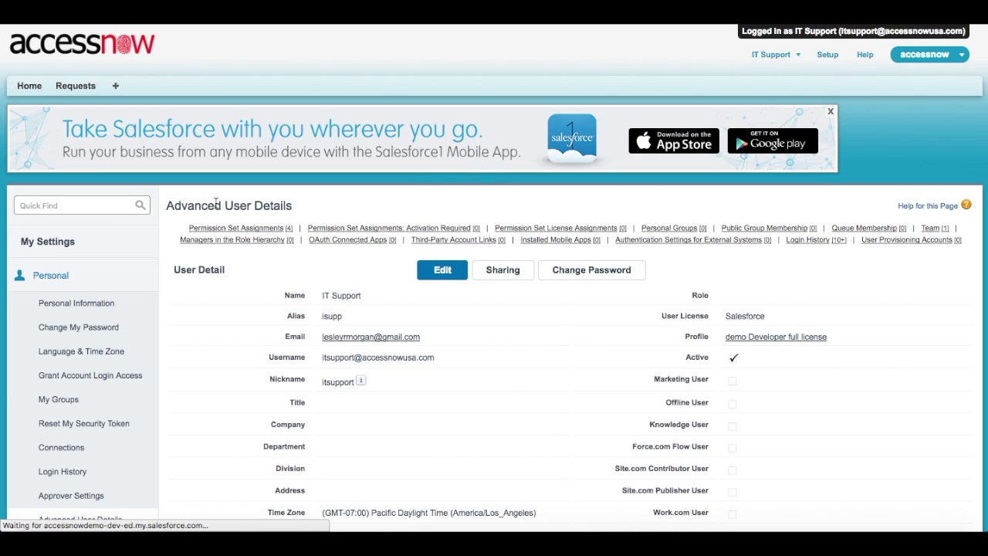
text(user)
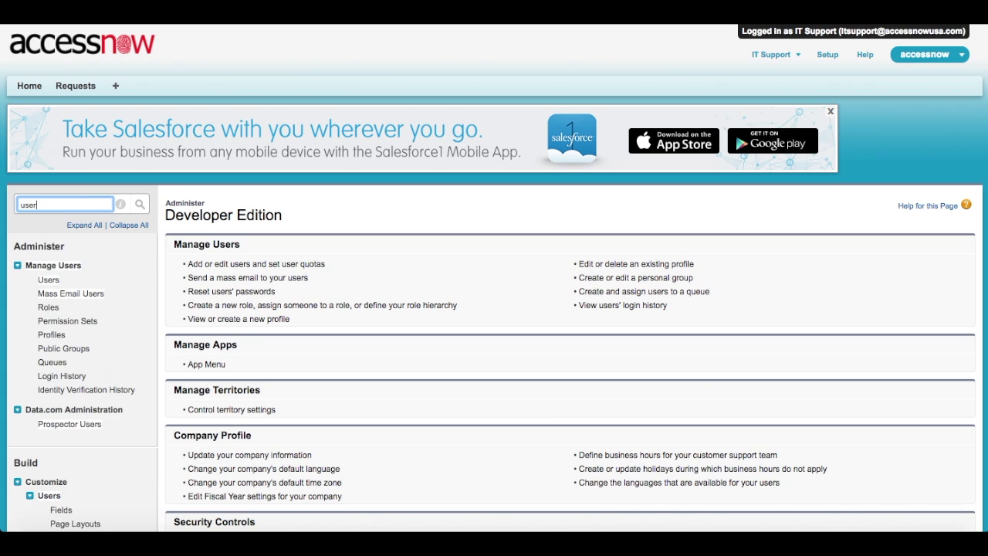
click(48, 279)
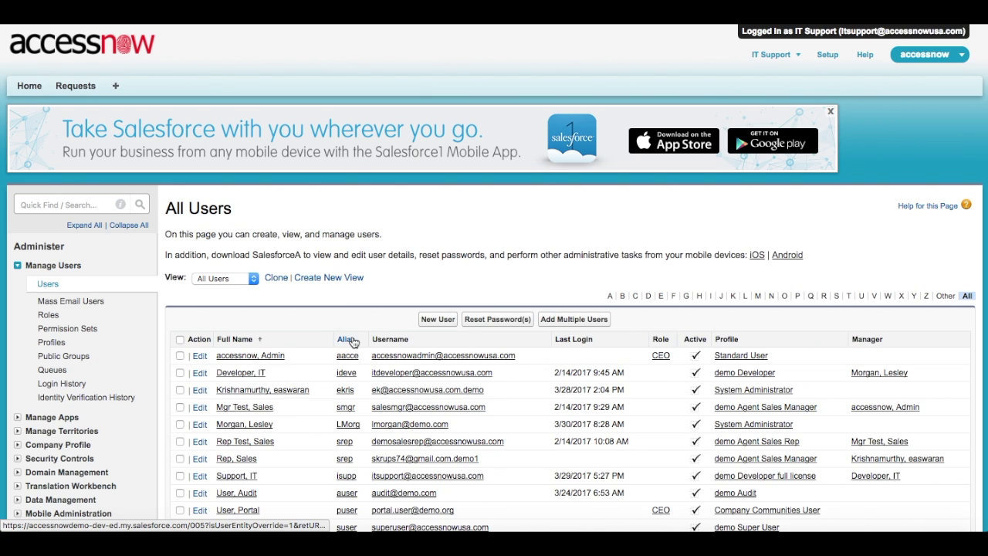
scroll(268, 378, down, 3)
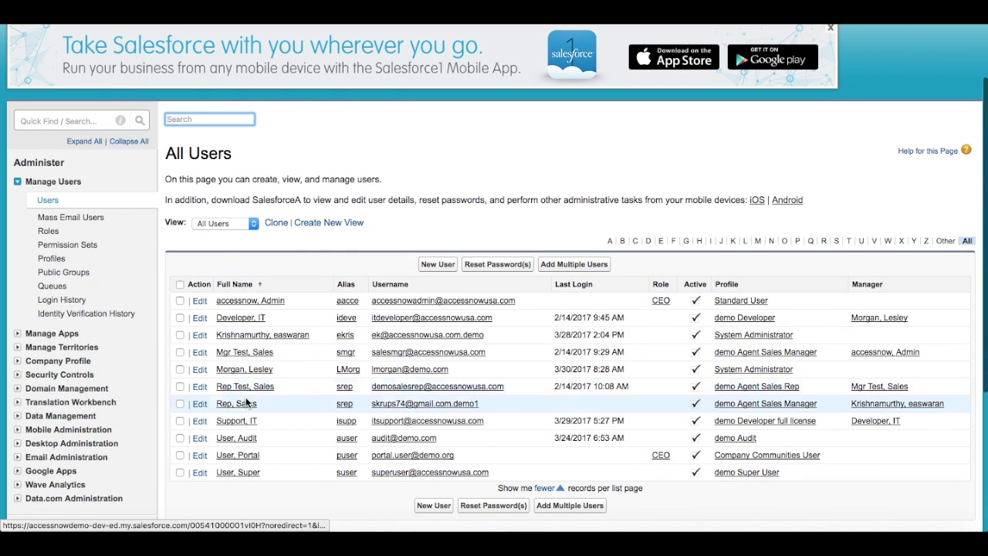
click(245, 403)
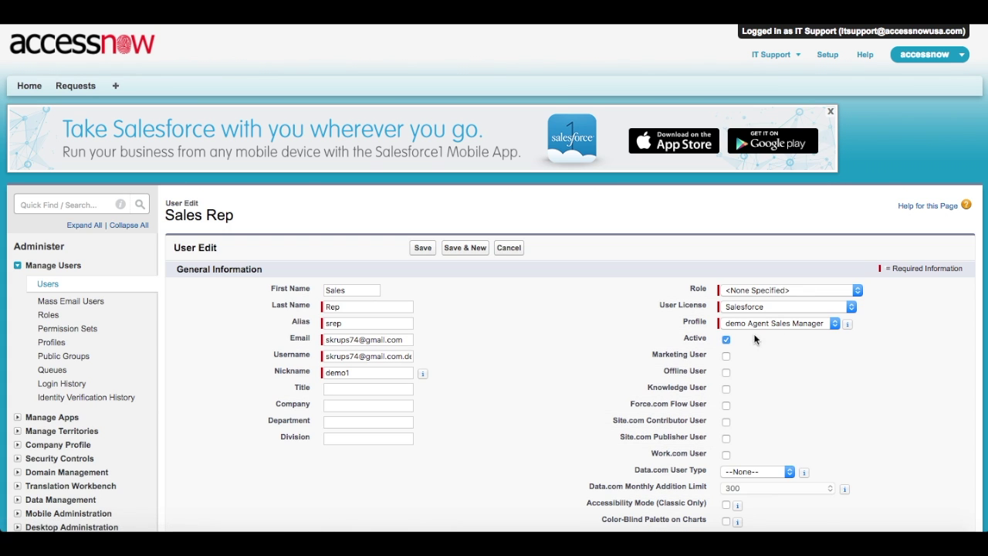
- Set the Sales Rep user's profile to demo Agent Sales Rep and save the user
click(798, 323)
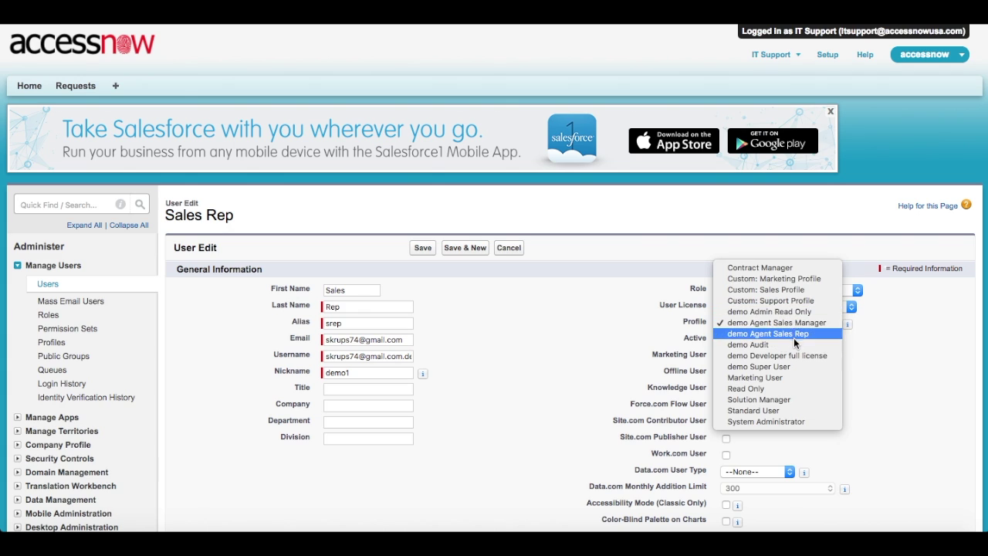
click(794, 333)
scroll(568, 390, down, 5)
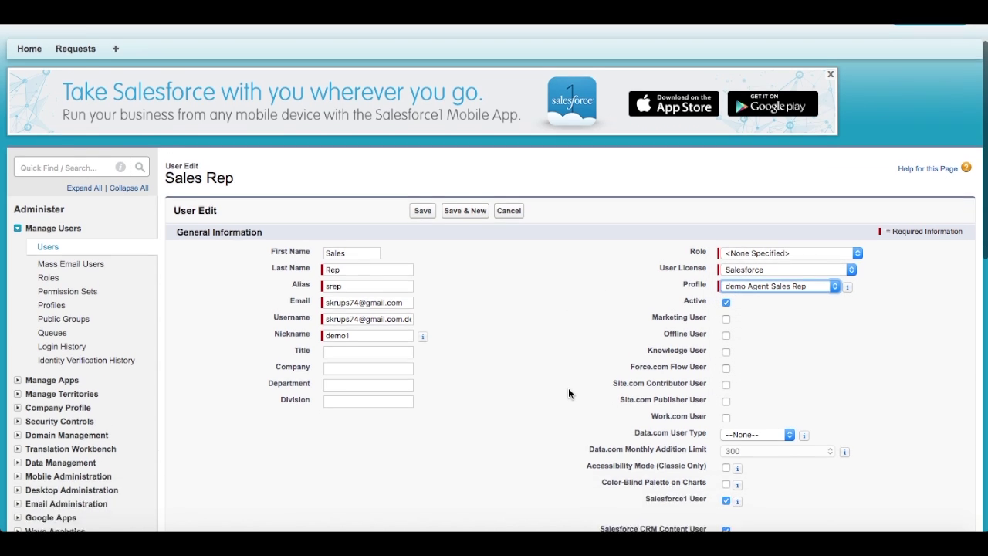
scroll(568, 392, down, 5)
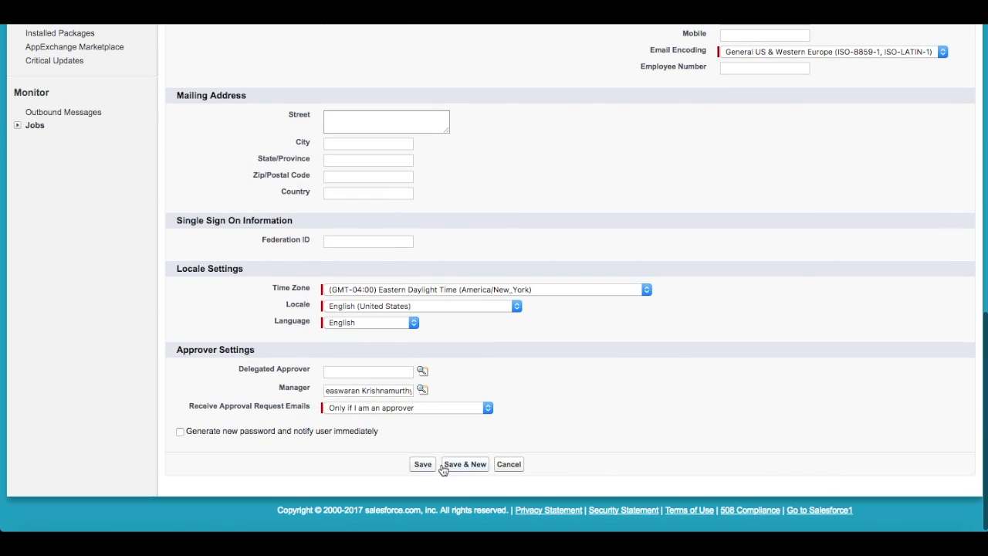
click(426, 464)
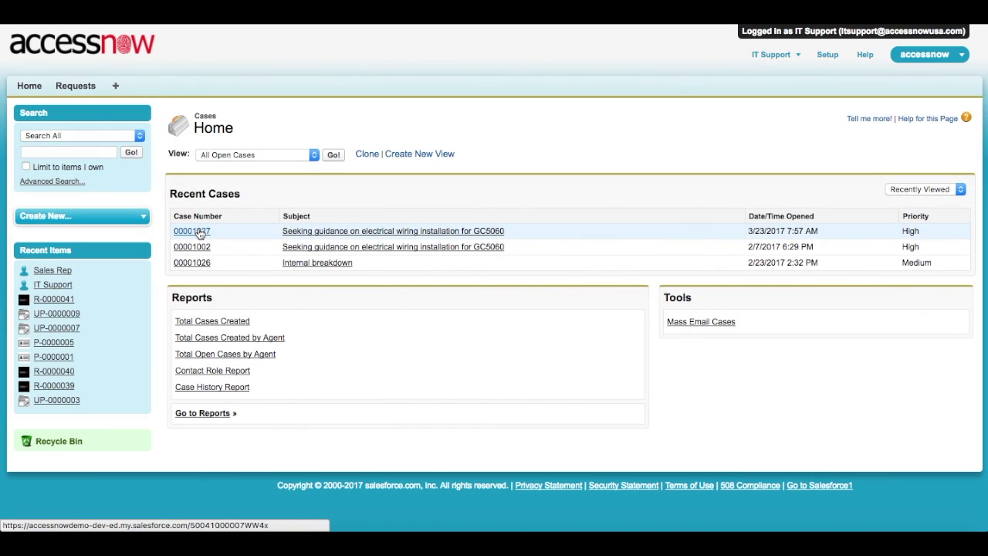
- Open case 00001027, set its Engineering Req Number to 99999 and its Product to GC3040, and save the case
click(193, 231)
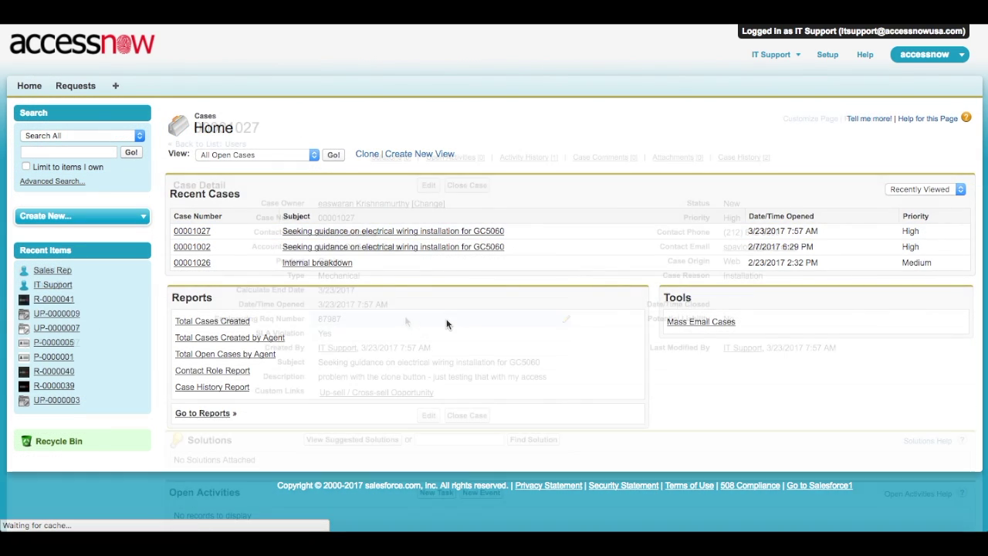
double_click(347, 319)
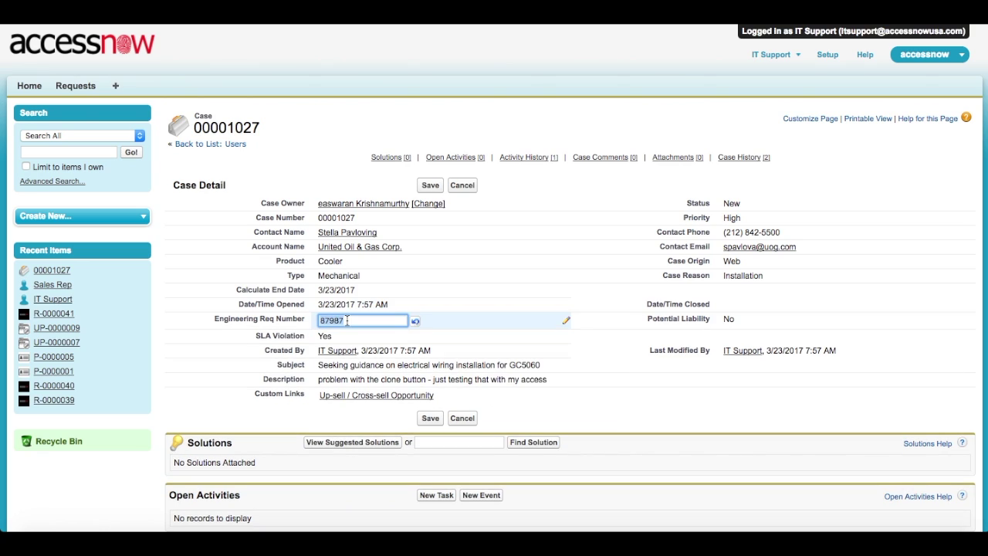
text(99999)
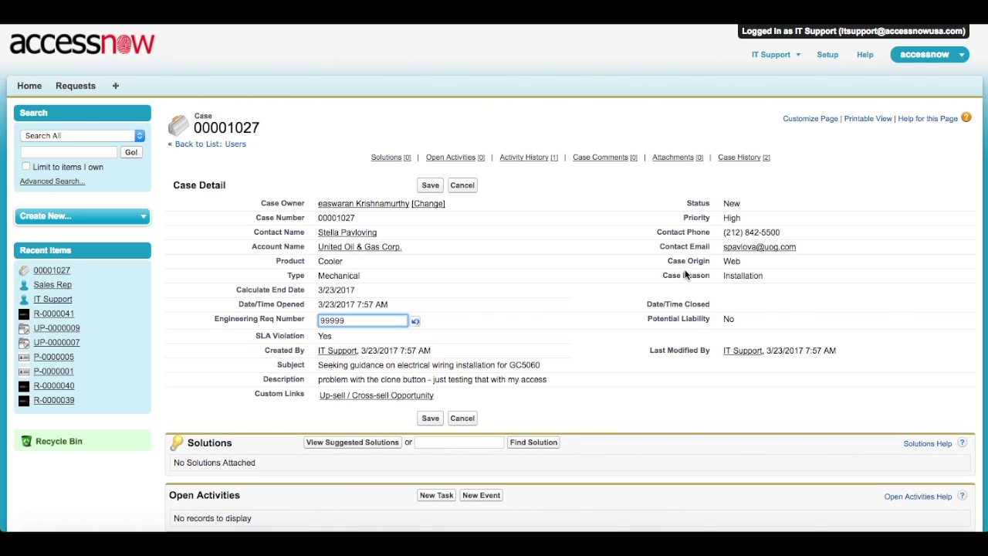
double_click(393, 264)
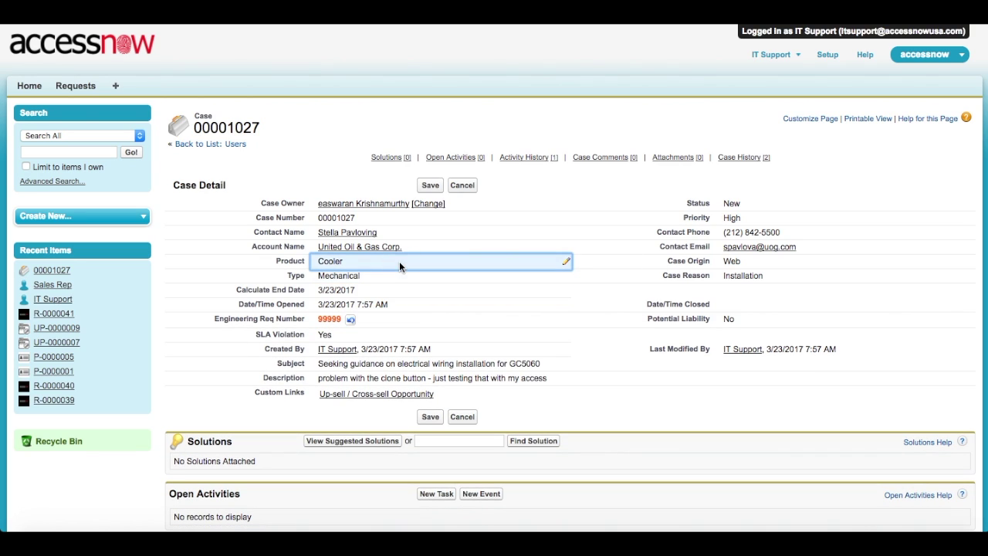
click(394, 264)
click(373, 183)
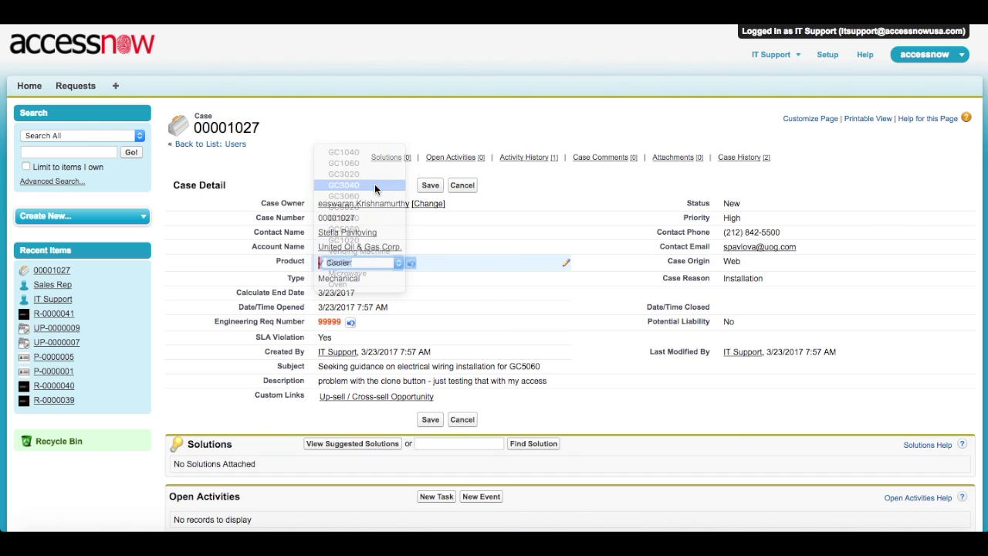
click(436, 188)
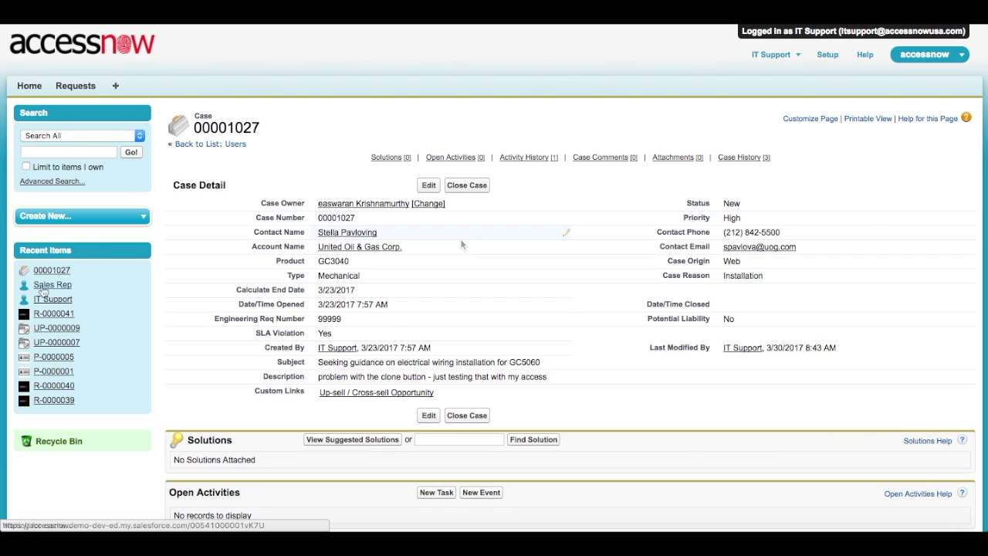
- Open request R-0000041 and revoke its temporary permissions
click(47, 315)
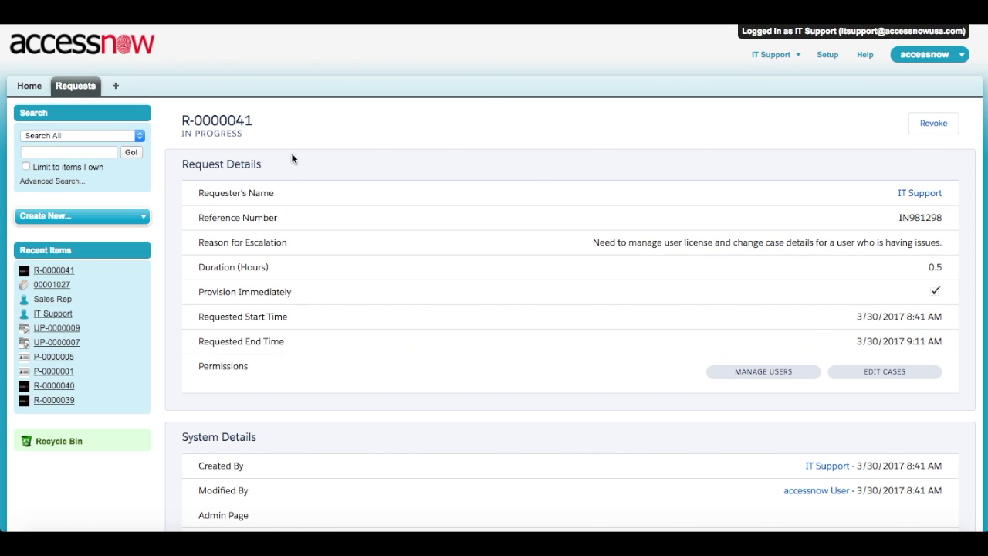
click(939, 128)
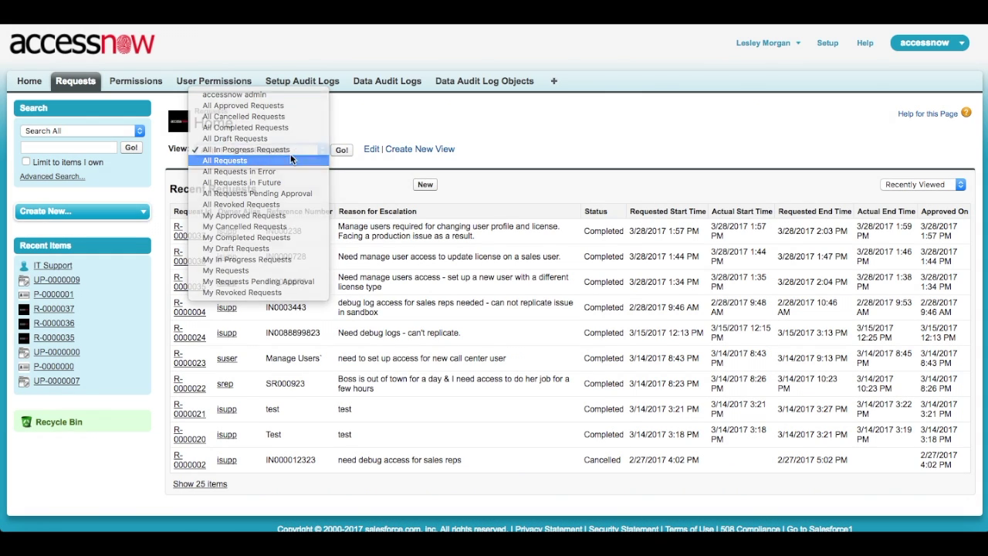
- List all requests from the administrator account, open request R-0000041, and examine its setup and data audit logs
click(284, 159)
click(341, 151)
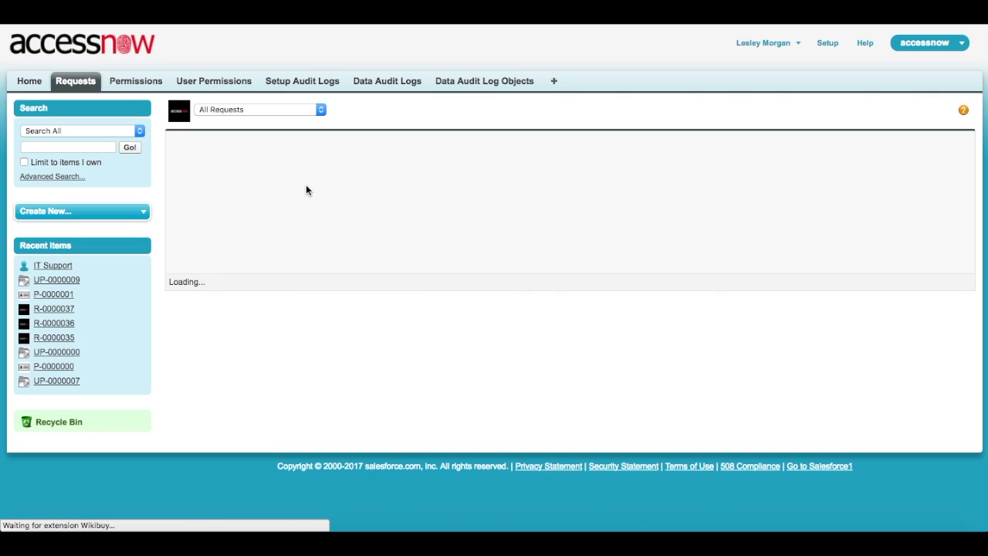
click(255, 179)
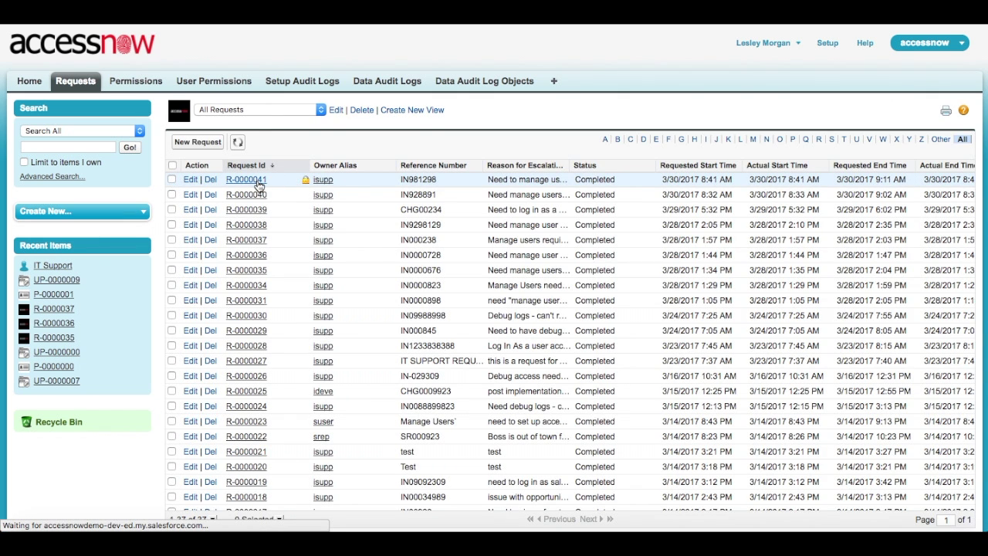
scroll(554, 325, down, 5)
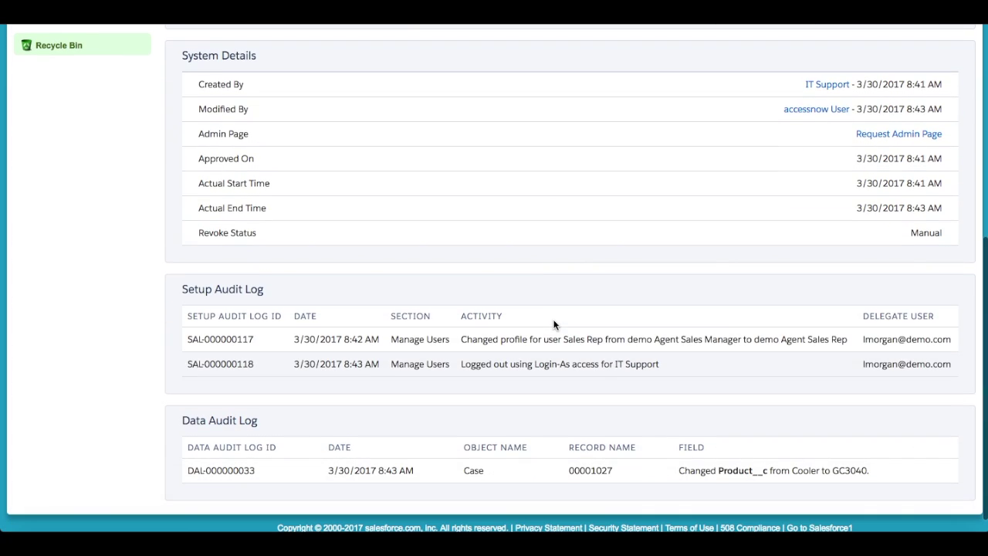